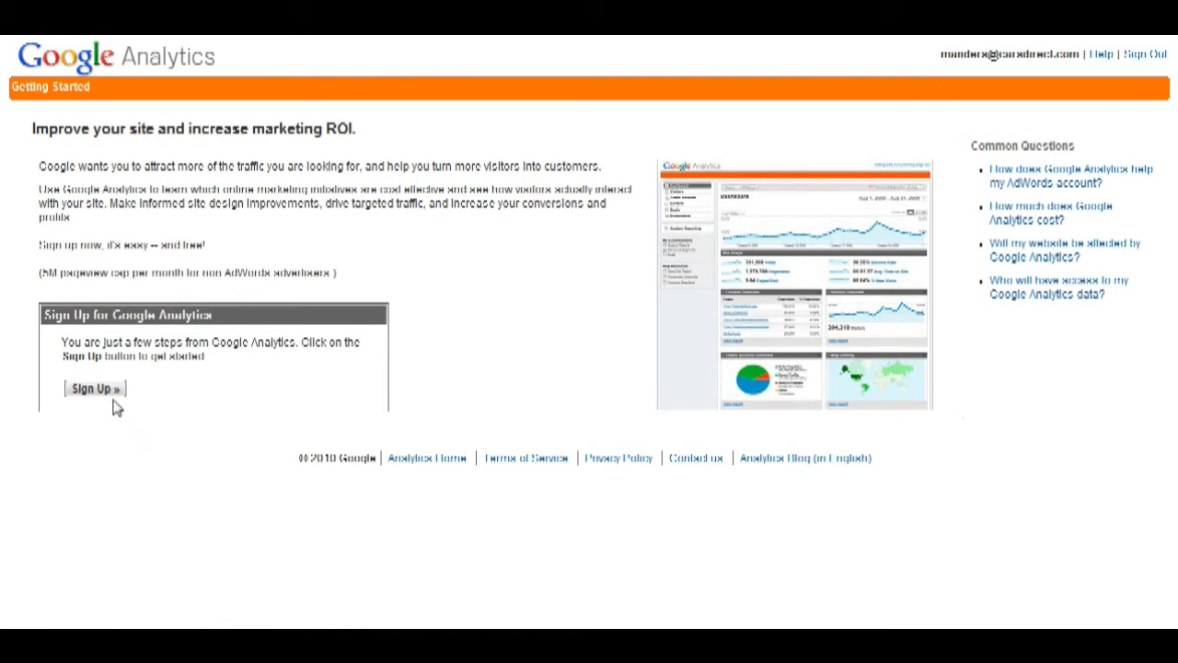
- Start the Google Analytics sign-up from the home page's Sign Up button
{"action": "left_click", "coordinate": [116, 391]}
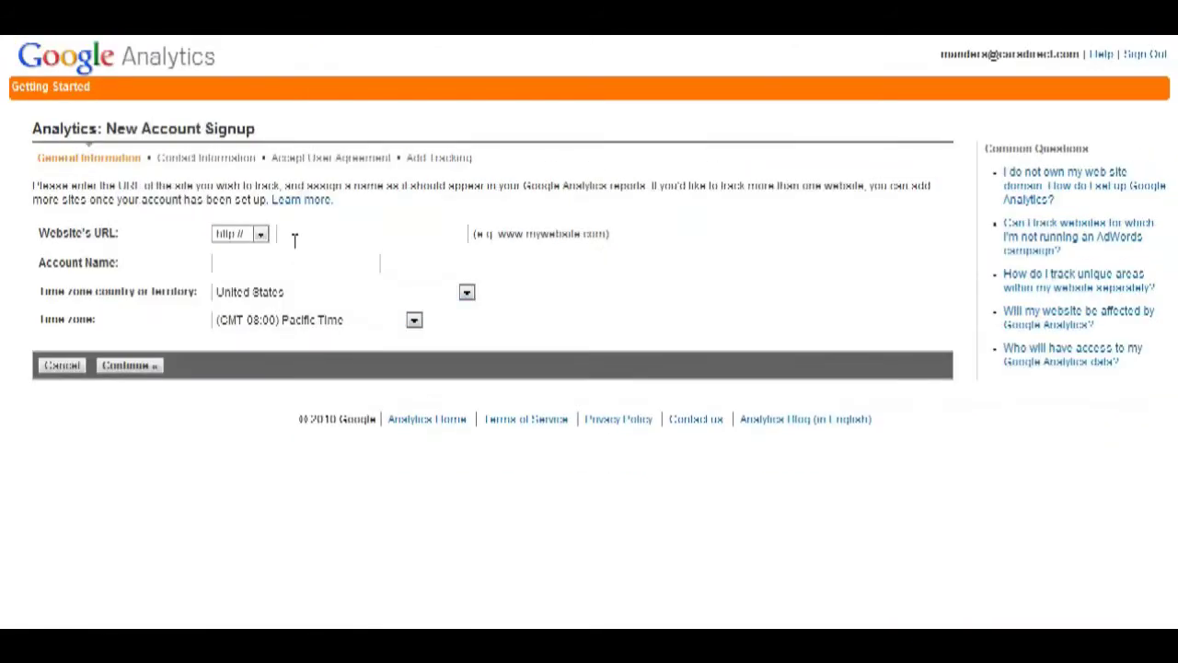
- Enter example.com as both the Website's URL and the Account Name, then continue
{"action": "left_click", "coordinate": [314, 238]}
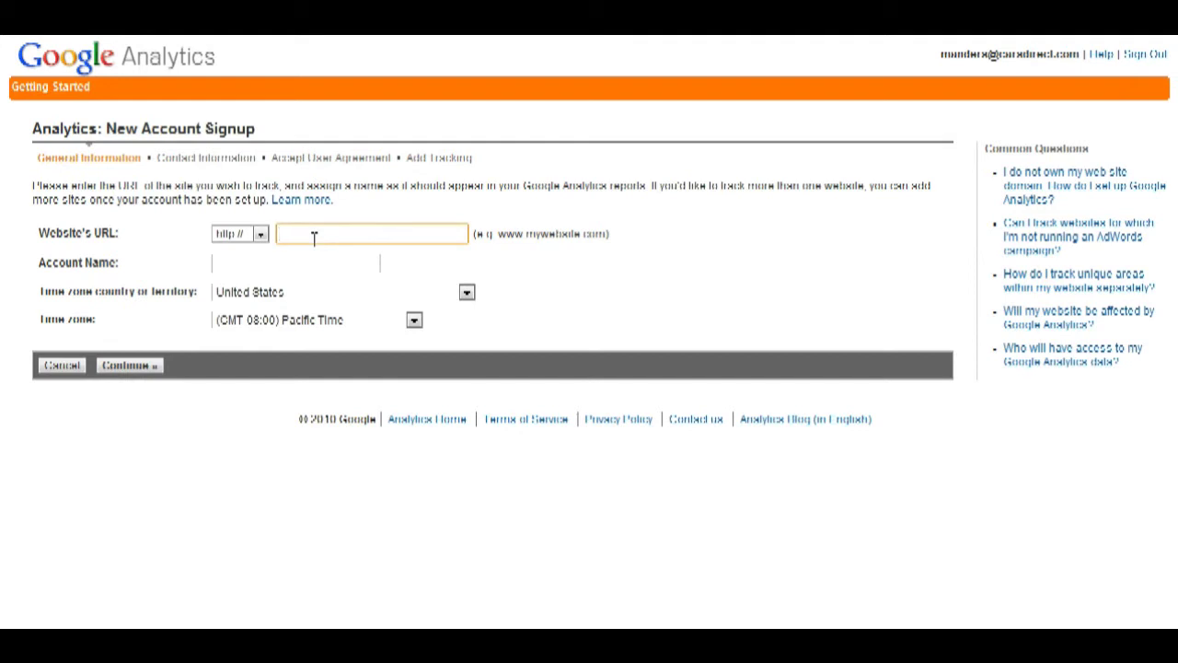
{"action": "type", "text": "ex"}
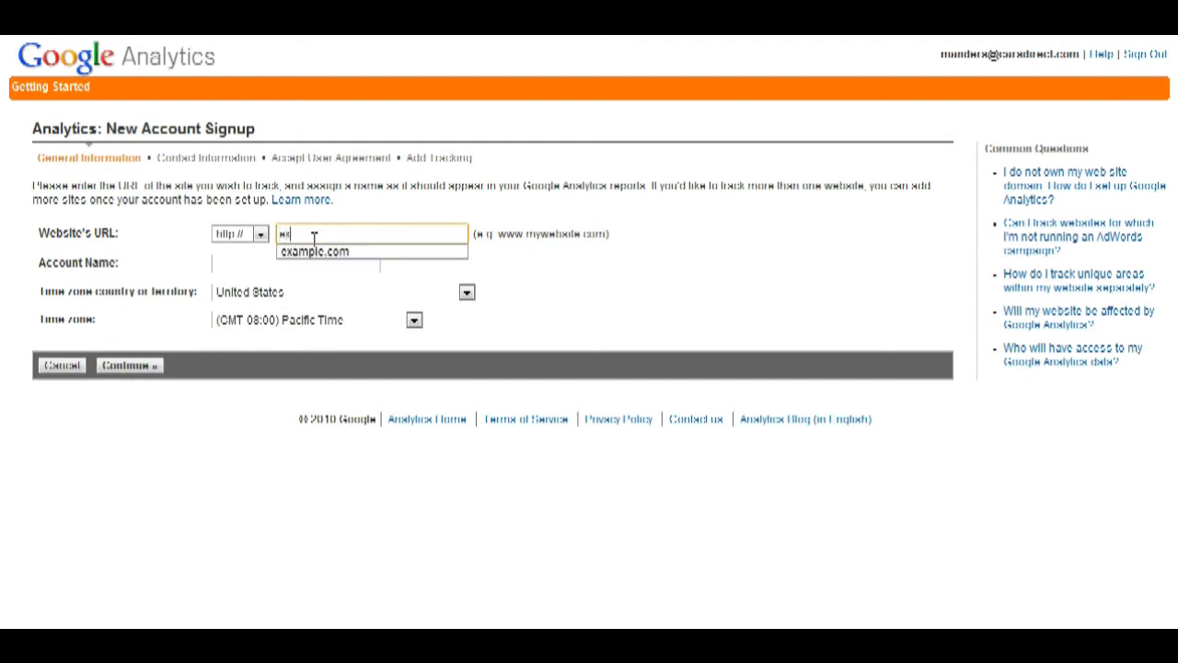
{"action": "type", "text": "ample.com"}
{"action": "key", "text": "Tab"}
{"action": "type", "text": "e"}
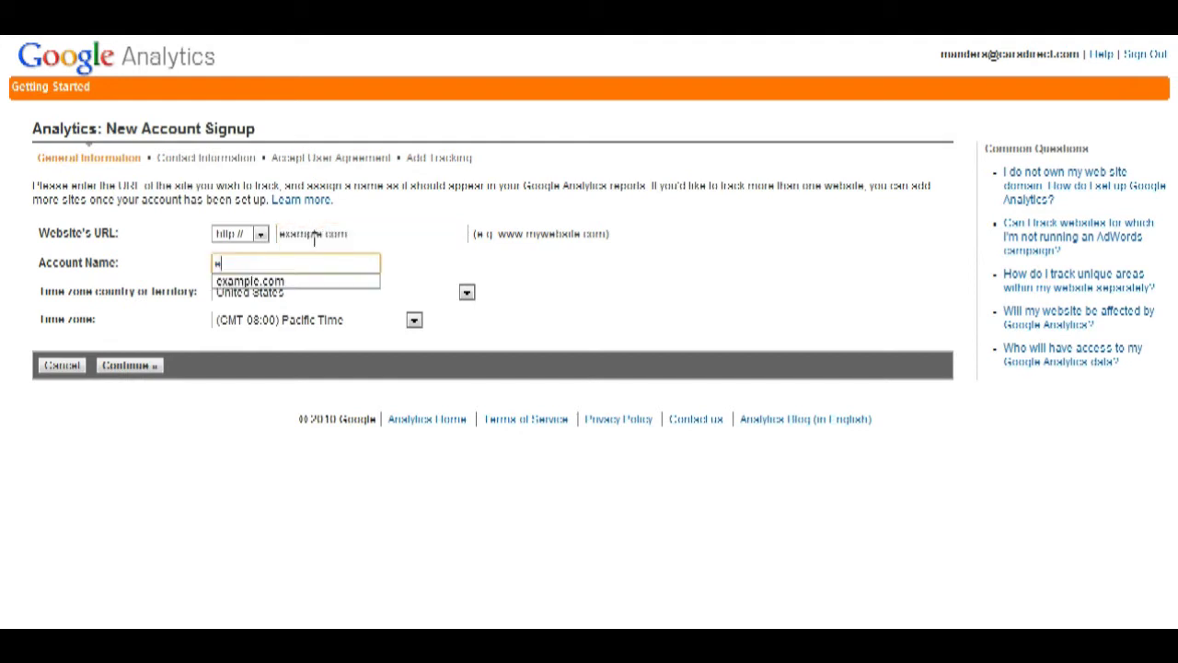
{"action": "type", "text": "xample.com"}
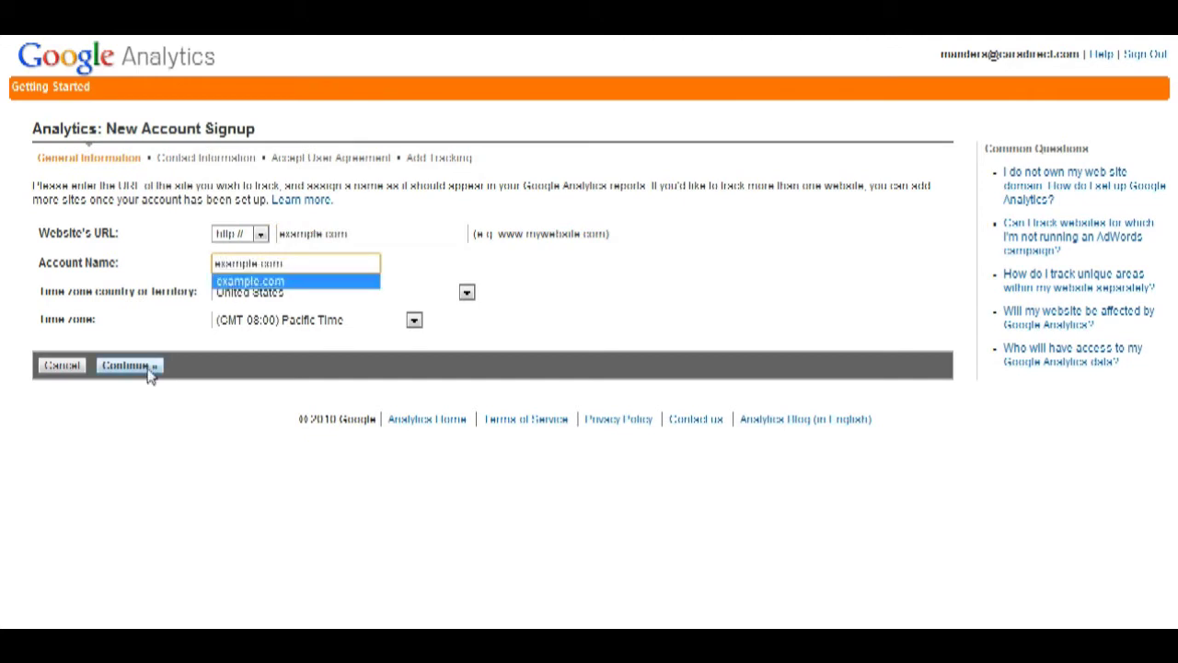
{"action": "left_click", "coordinate": [147, 368]}
{"action": "left_click", "coordinate": [187, 191]}
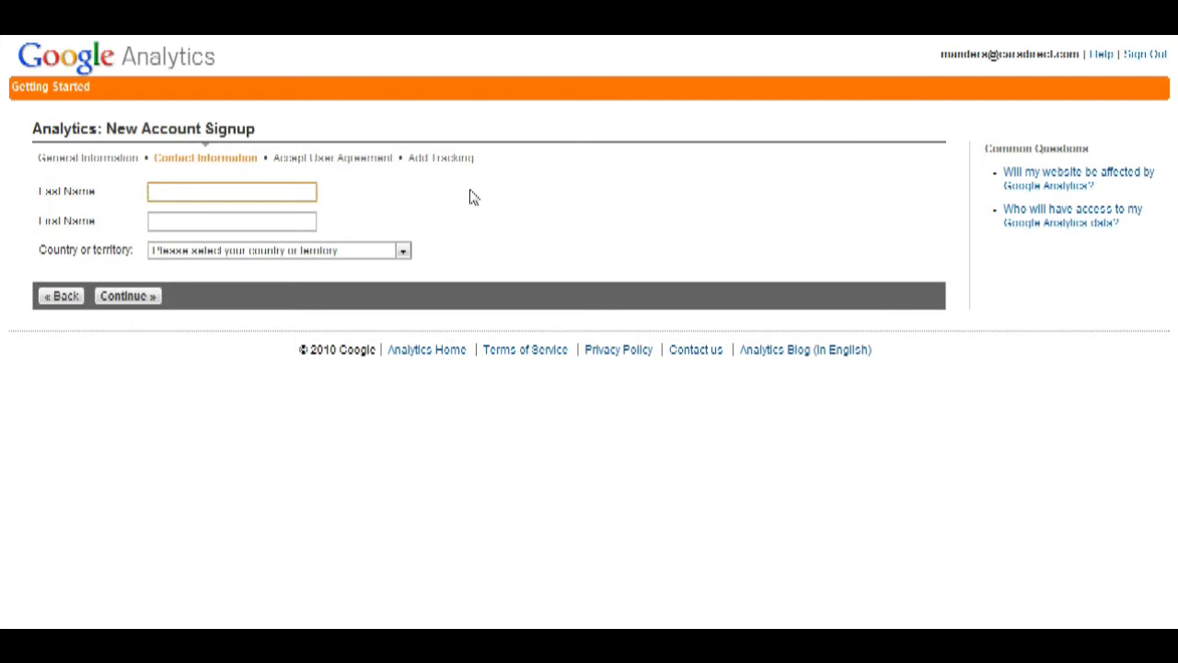
- Fill in the contact name as vBulletin Forums with United States as country
{"action": "type", "text": "vBullet"}
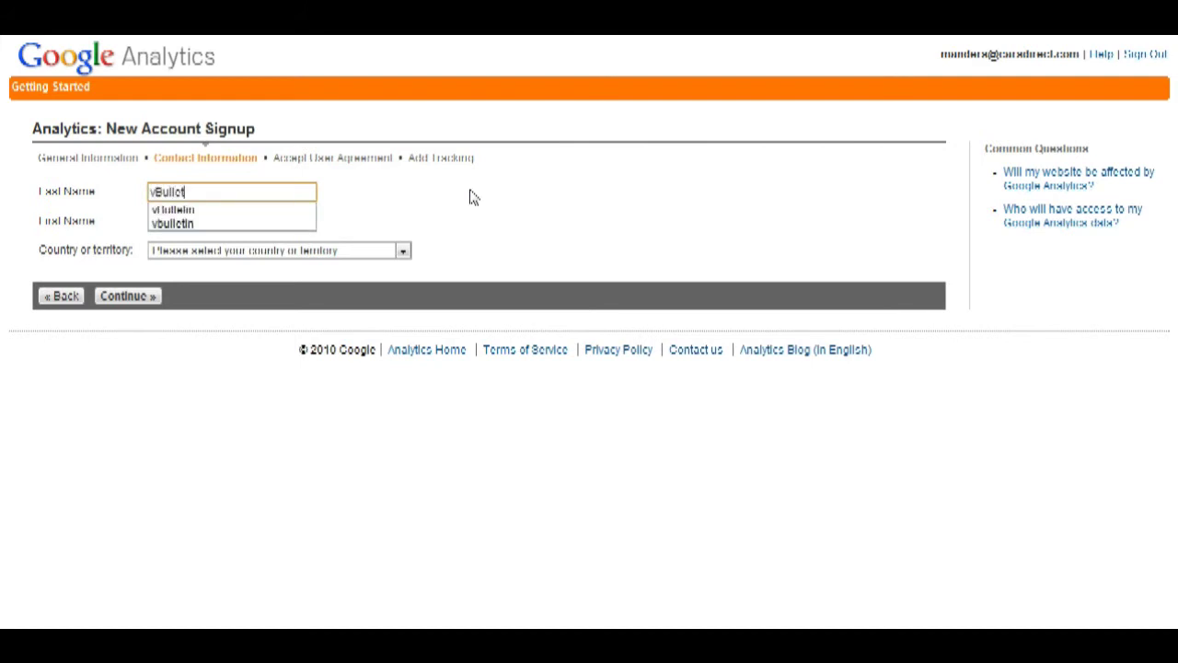
{"action": "type", "text": "in"}
{"action": "key", "text": "Tab"}
{"action": "type", "text": "Forums"}
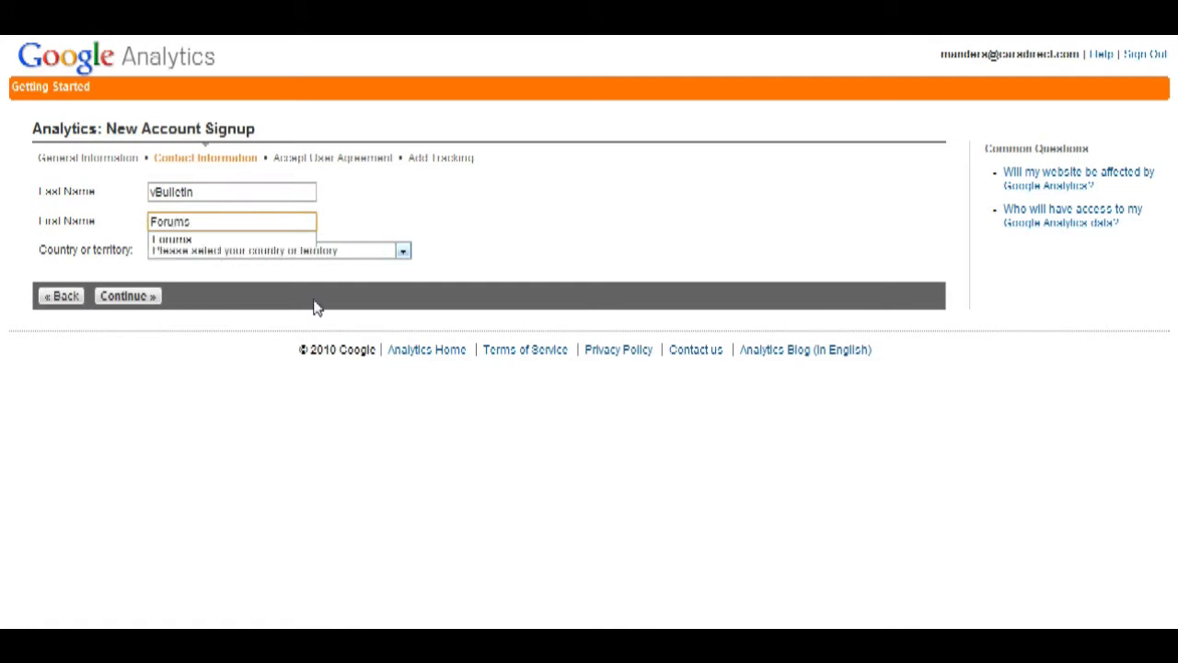
{"action": "left_click", "coordinate": [276, 250]}
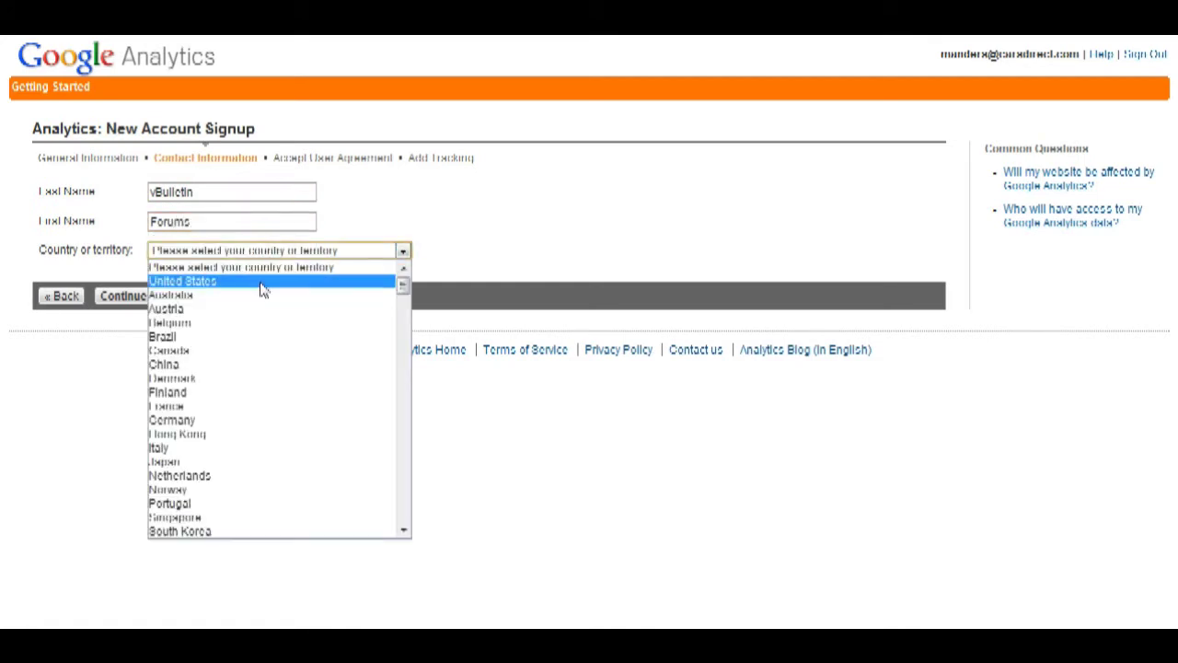
{"action": "left_click", "coordinate": [263, 281]}
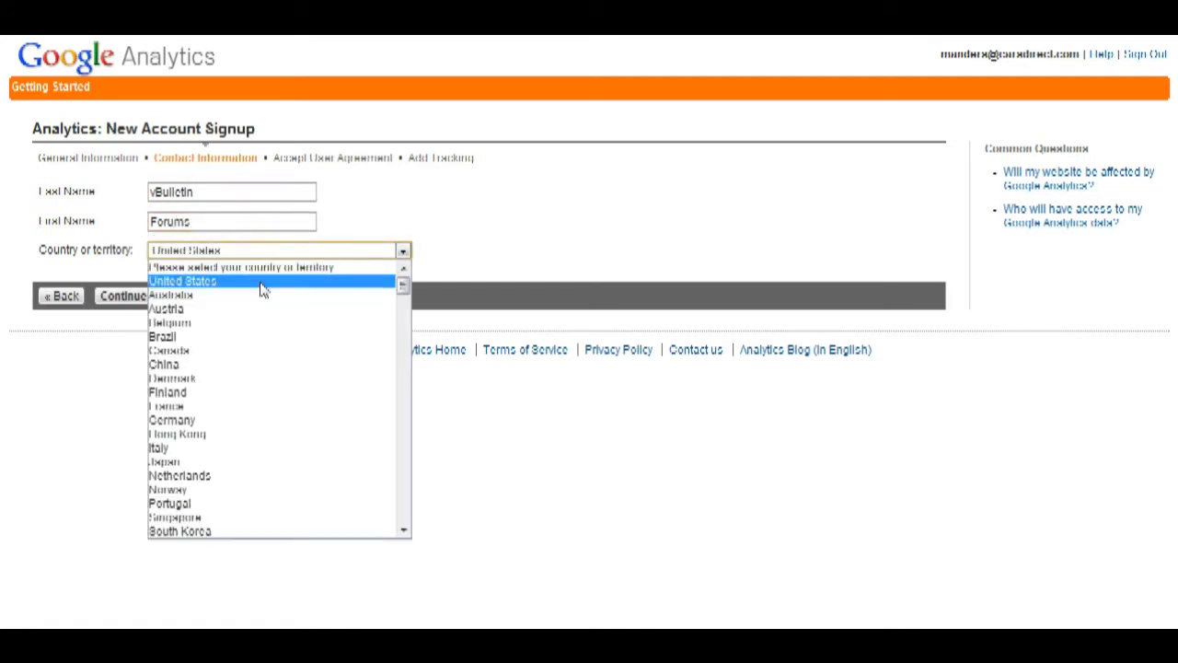
- Agree to the terms of service, create the new Analytics account and view its tracking code
{"action": "left_click", "coordinate": [127, 296]}
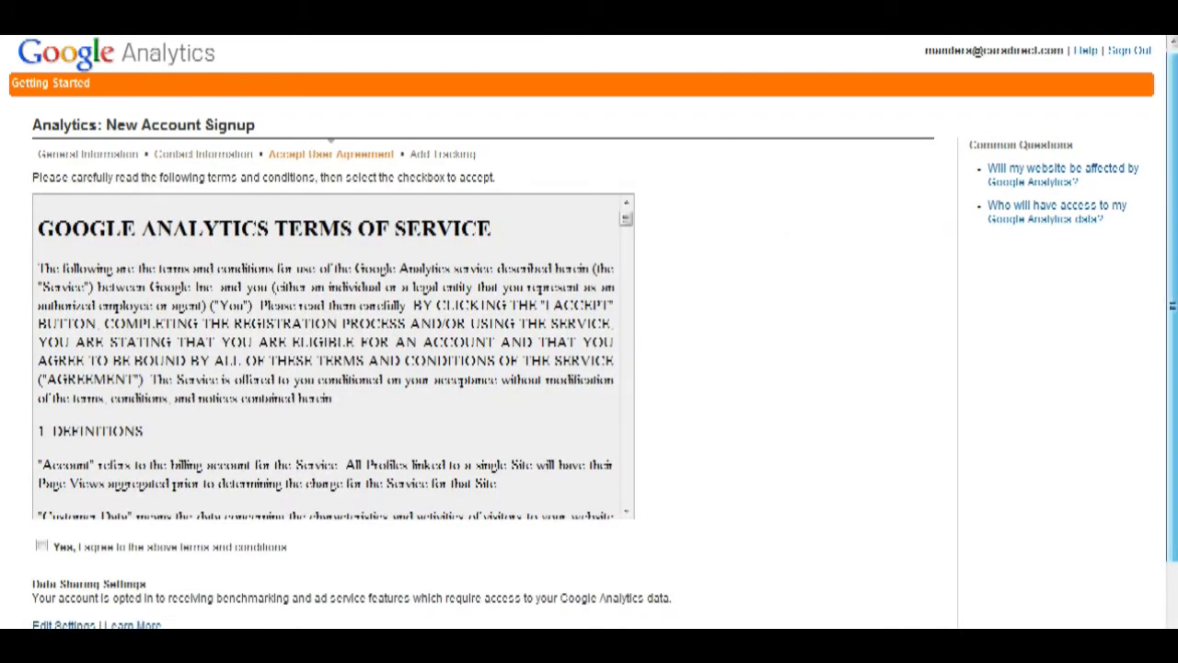
{"action": "left_click_drag", "start_coordinate": [1173, 158], "coordinate": [1175, 187]}
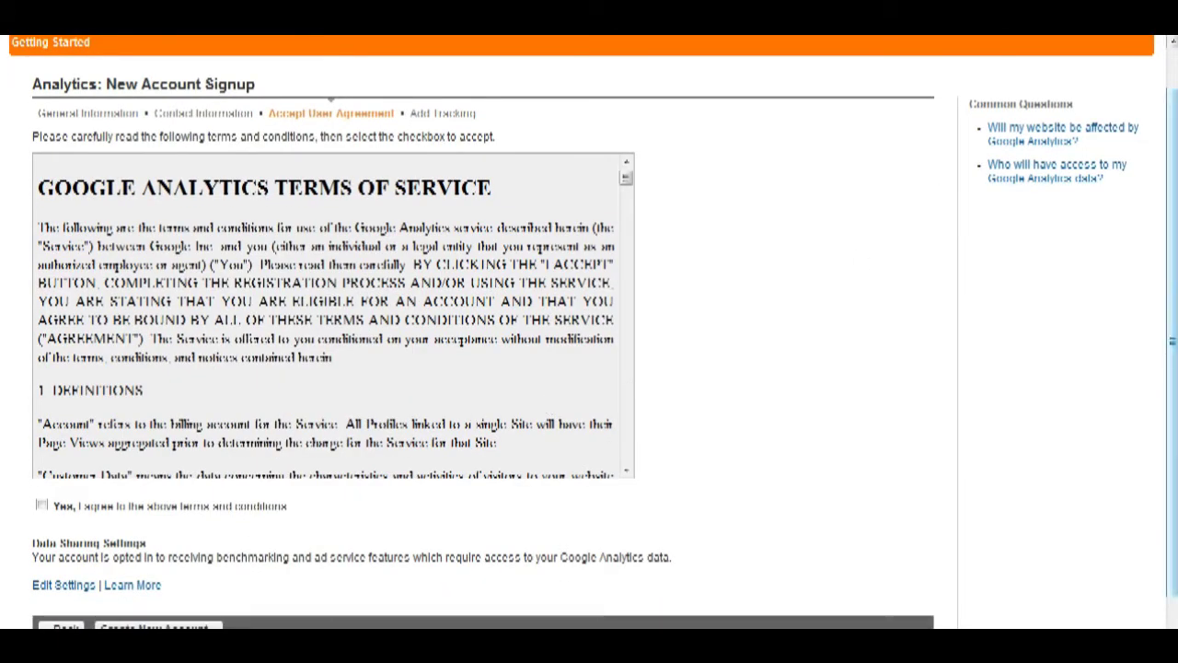
{"action": "scroll", "coordinate": [1017, 350], "scroll_direction": "down", "scroll_amount": 1}
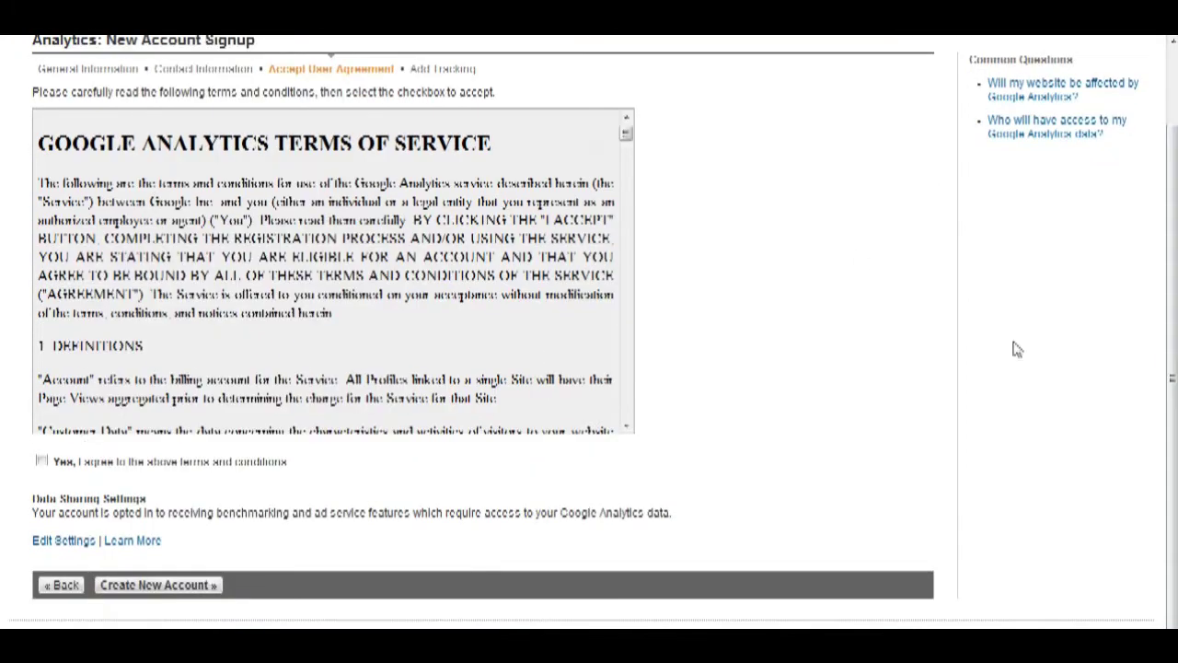
{"action": "left_click", "coordinate": [42, 463]}
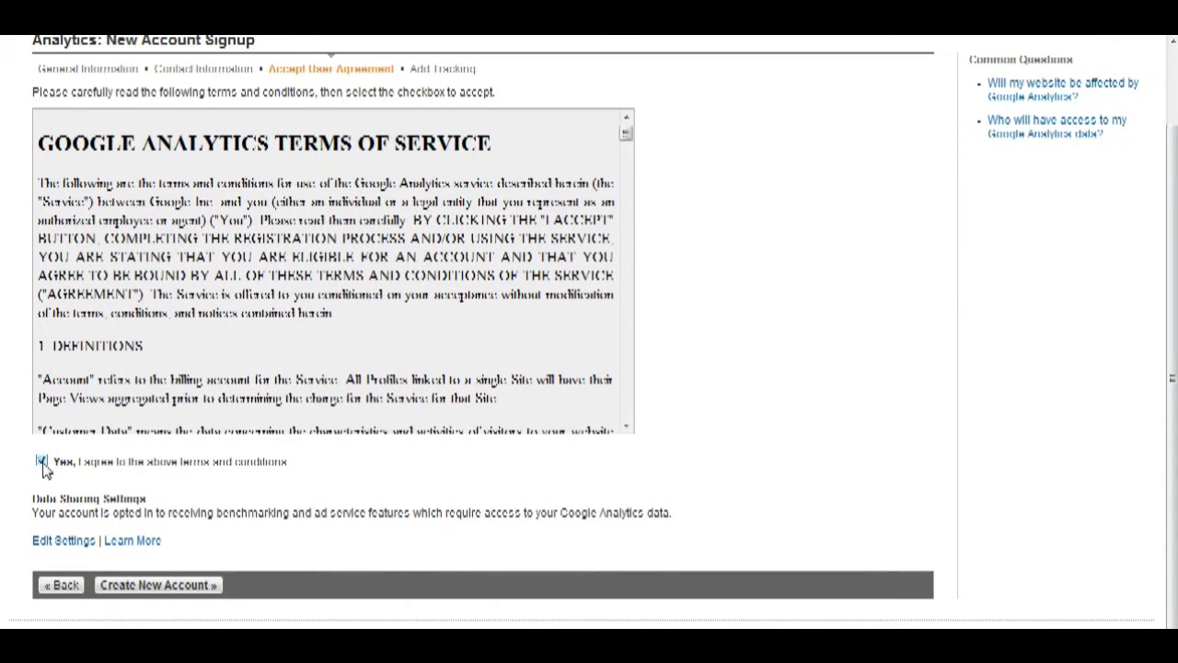
{"action": "left_click", "coordinate": [158, 587]}
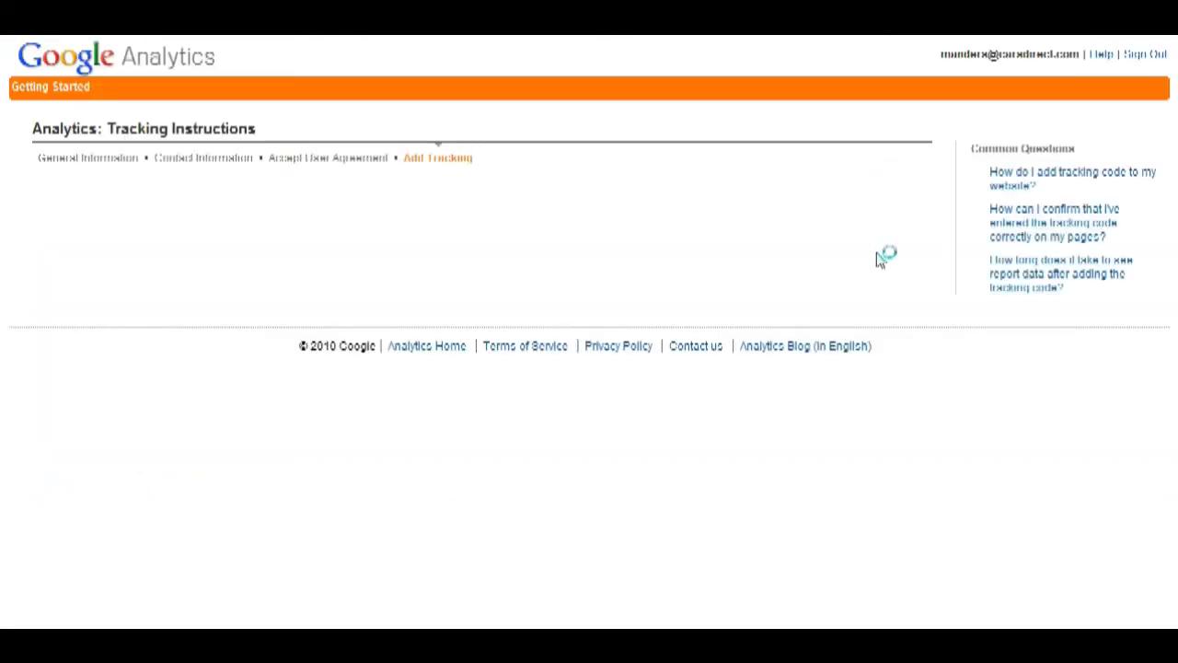
{"action": "scroll", "coordinate": [361, 440], "scroll_direction": "down", "scroll_amount": 2}
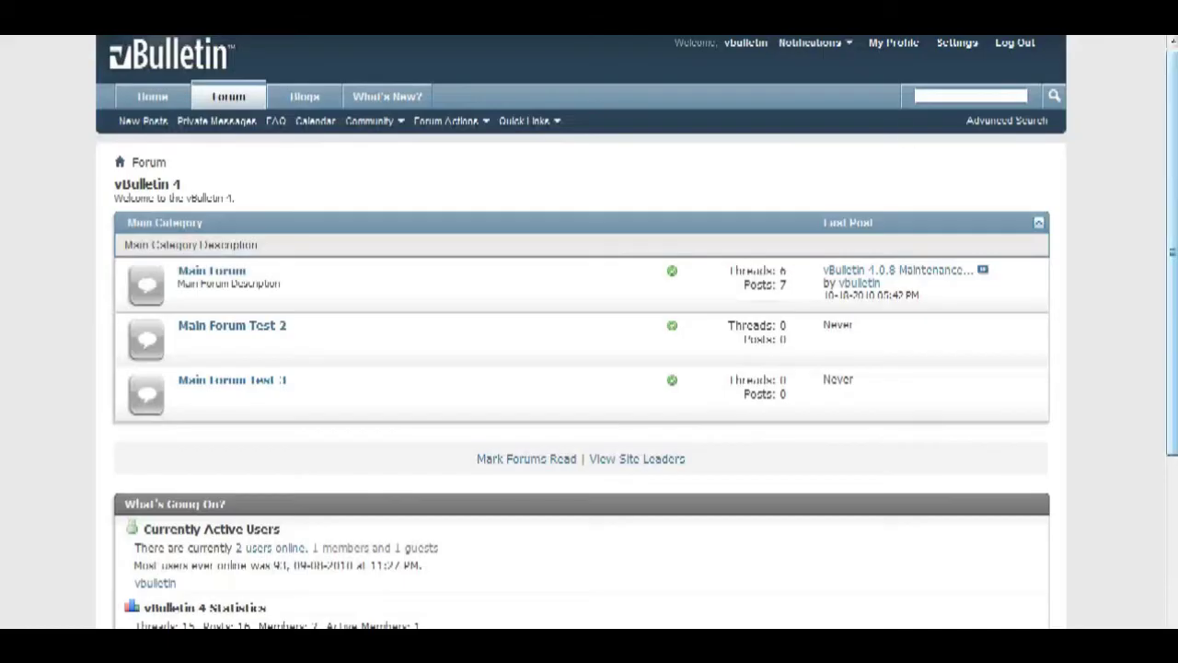
{"action": "scroll", "coordinate": [589, 332], "scroll_direction": "down", "scroll_amount": 5}
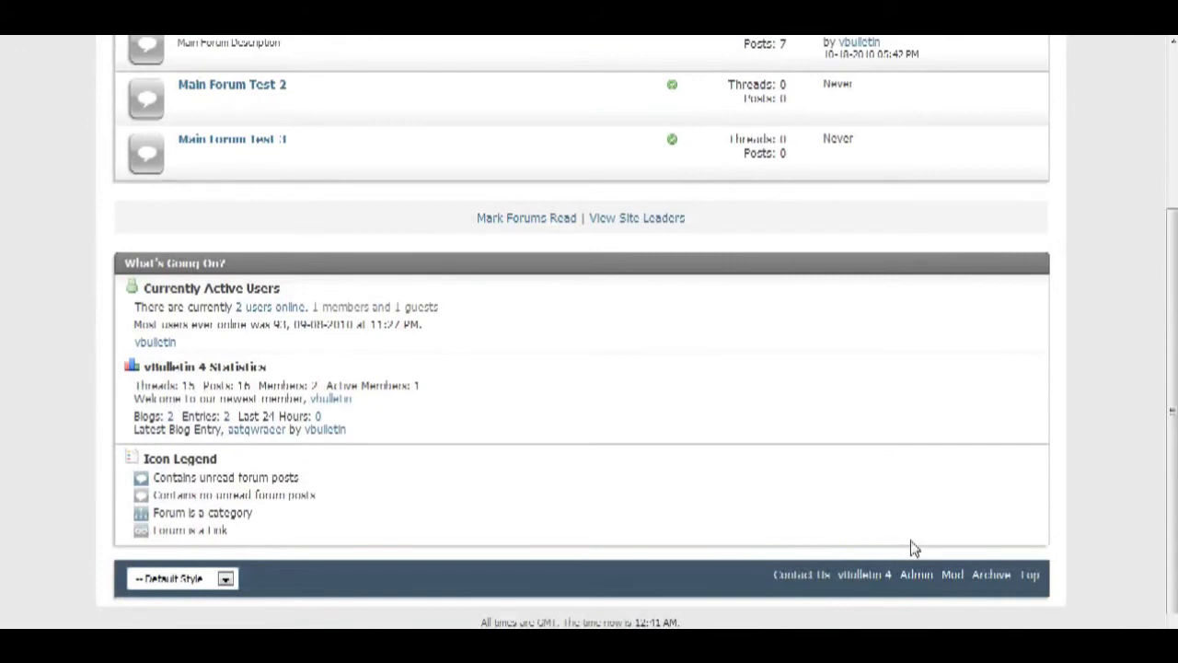
- Open the forum's Admin Control Panel and go to Styles & Templates > Style Manager
{"action": "left_click", "coordinate": [915, 574]}
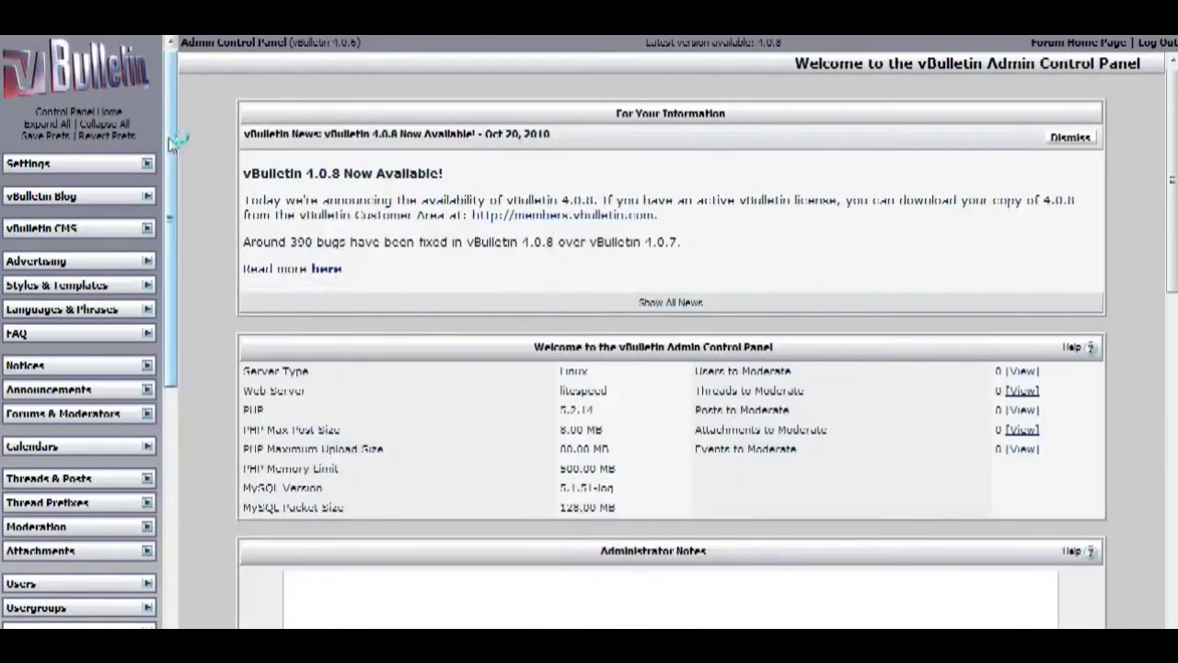
{"action": "left_click_drag", "start_coordinate": [169, 137], "coordinate": [174, 170]}
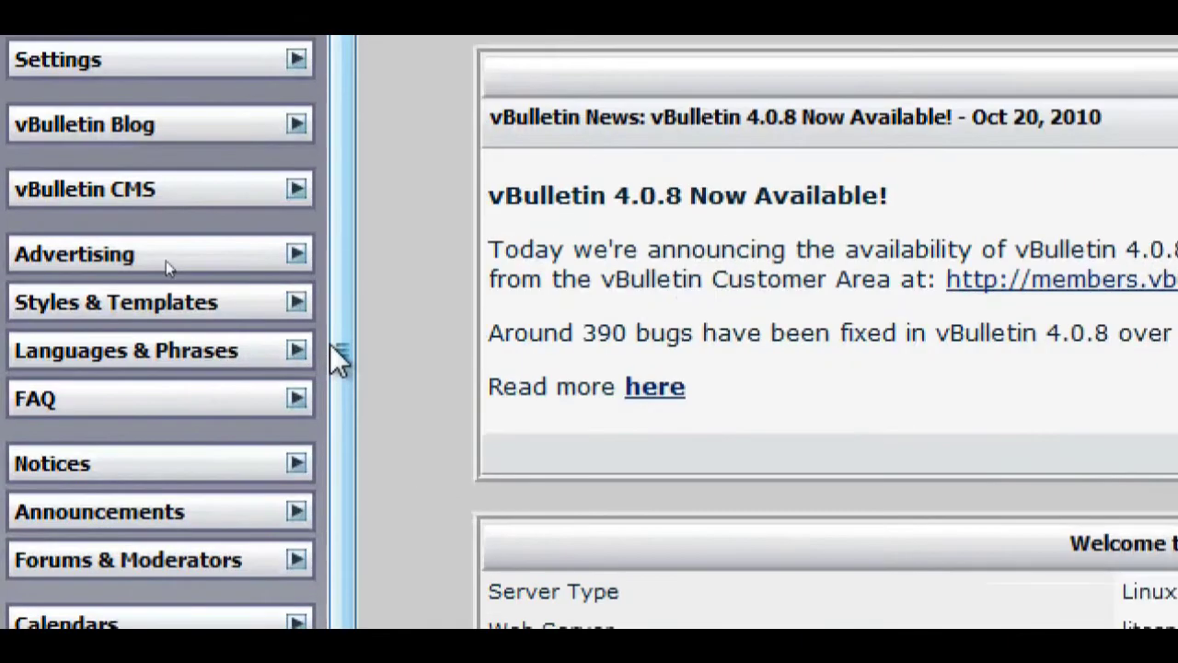
{"action": "left_click", "coordinate": [298, 291]}
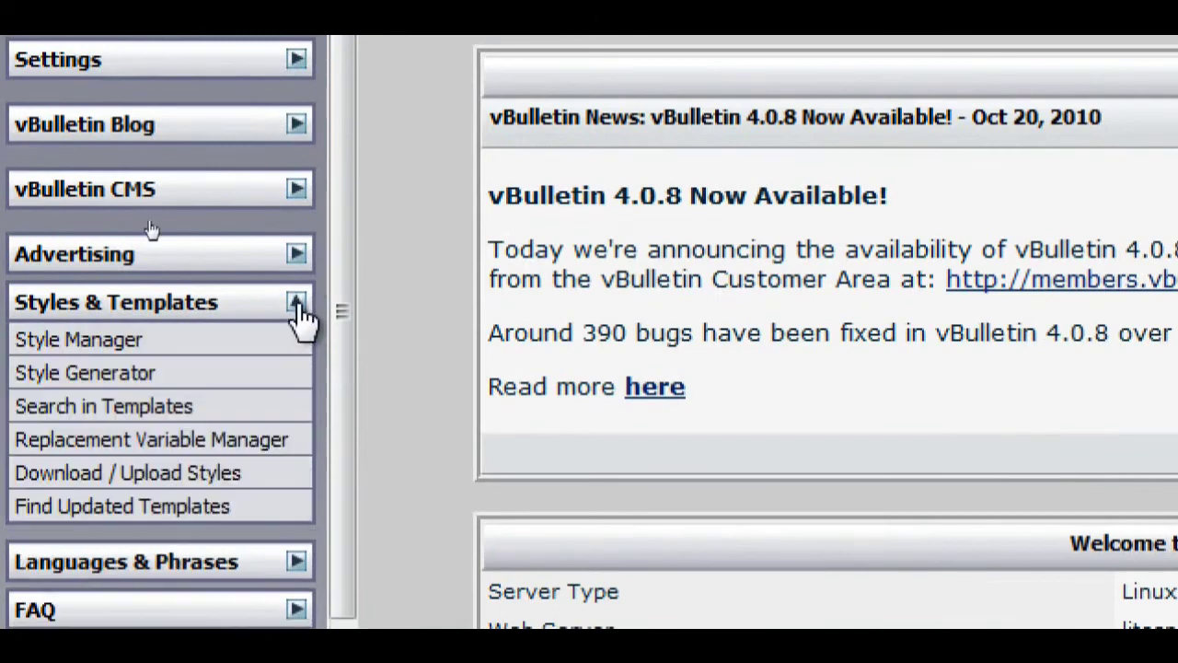
{"action": "left_click", "coordinate": [240, 344]}
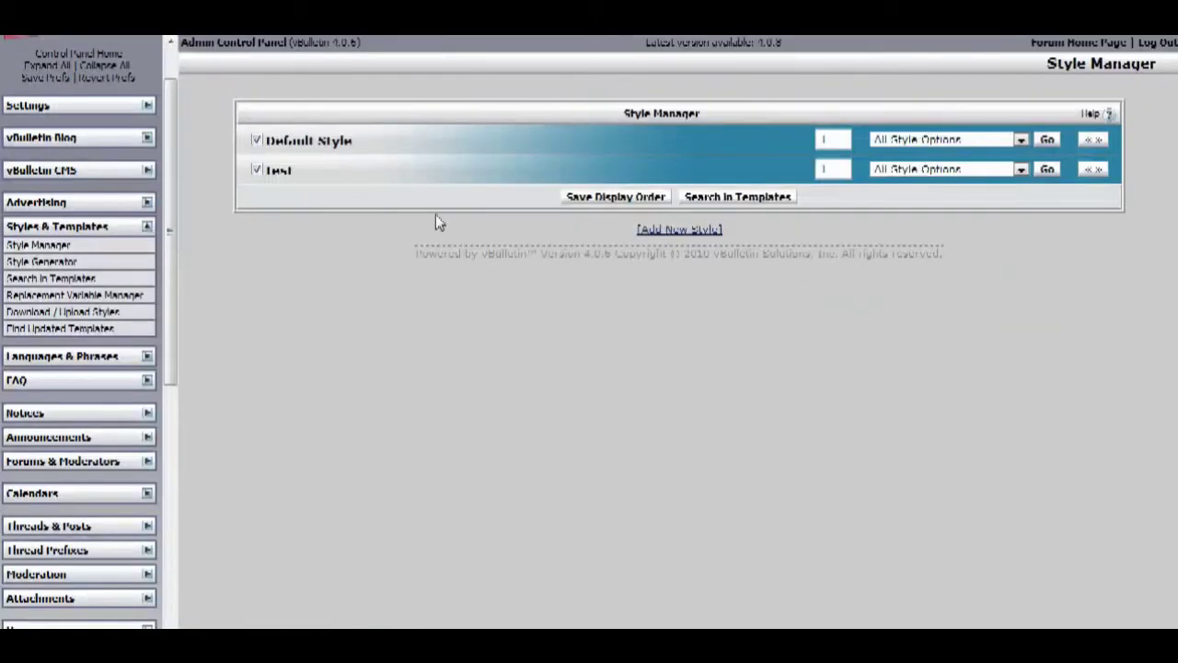
- Choose Edit Templates from the Default Style's options dropdown
{"action": "left_click", "coordinate": [946, 142]}
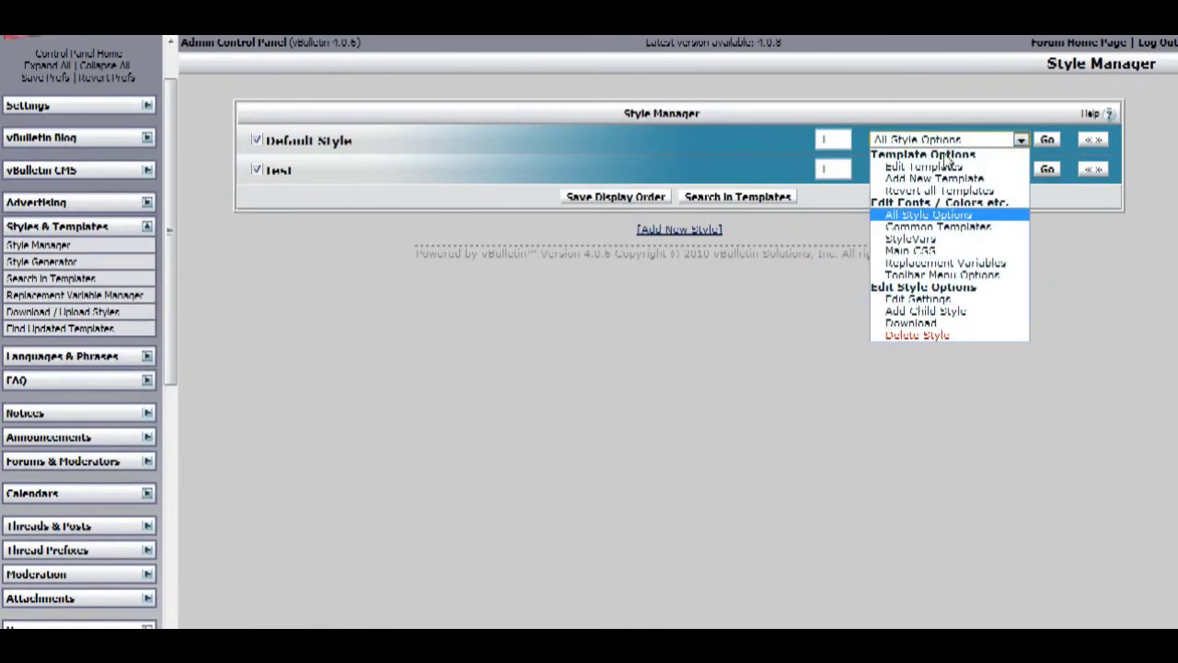
{"action": "left_click", "coordinate": [946, 143]}
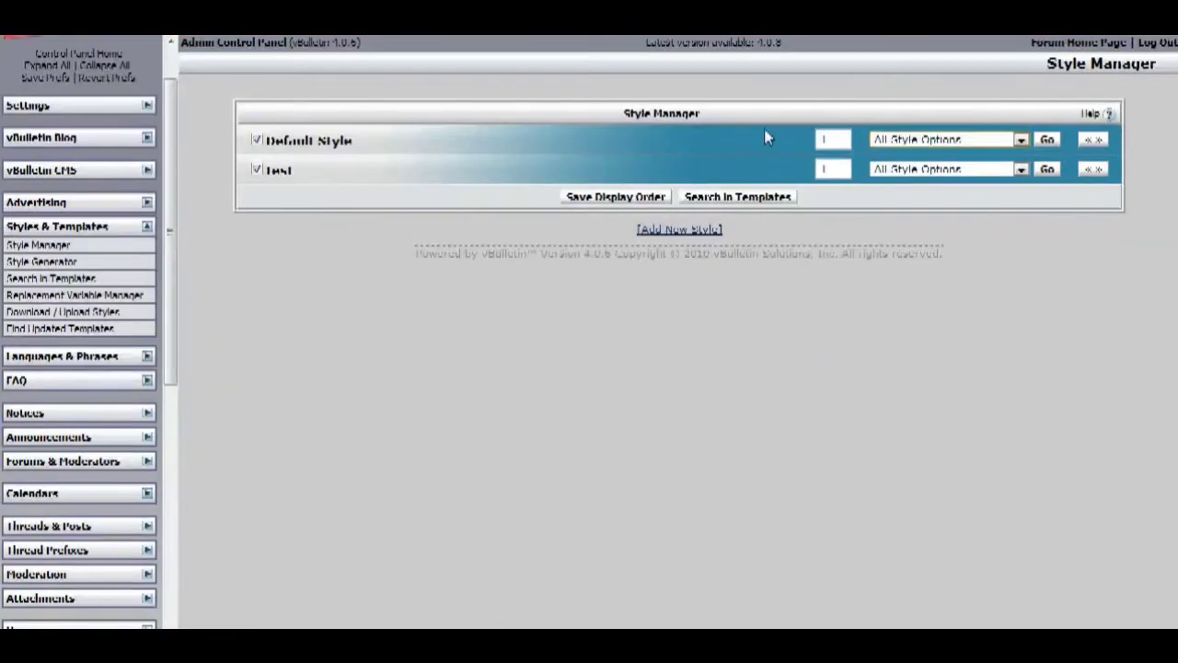
{"action": "left_click", "coordinate": [884, 139]}
{"action": "left_click", "coordinate": [878, 164]}
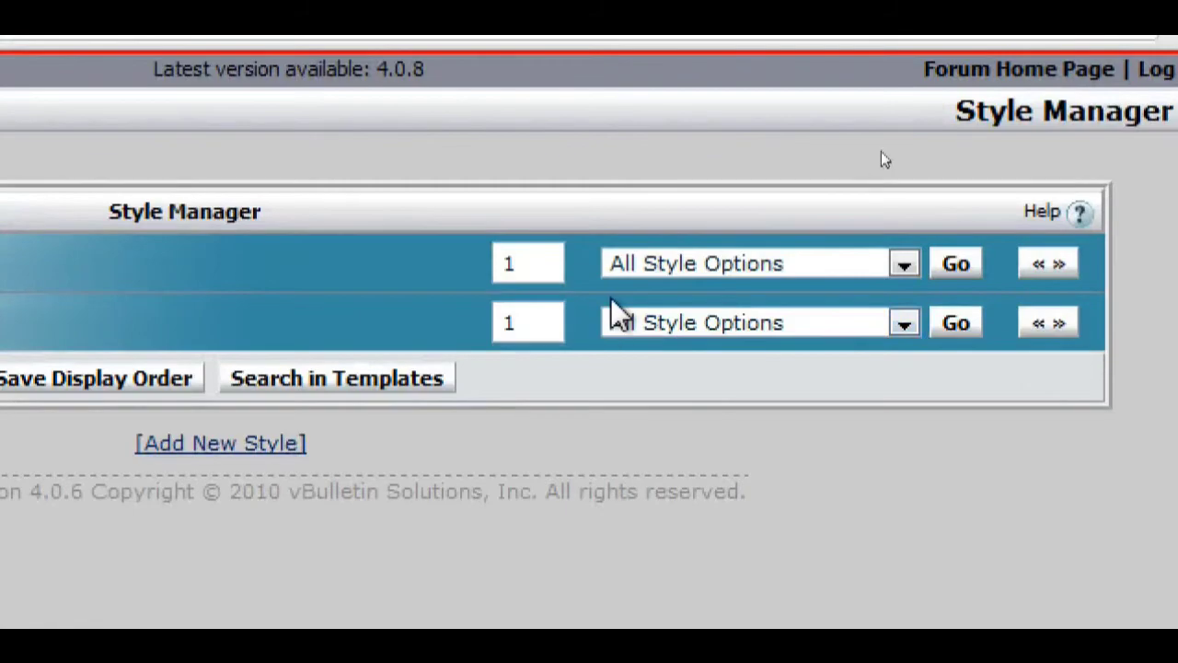
{"action": "left_click", "coordinate": [619, 317]}
{"action": "left_click", "coordinate": [656, 318]}
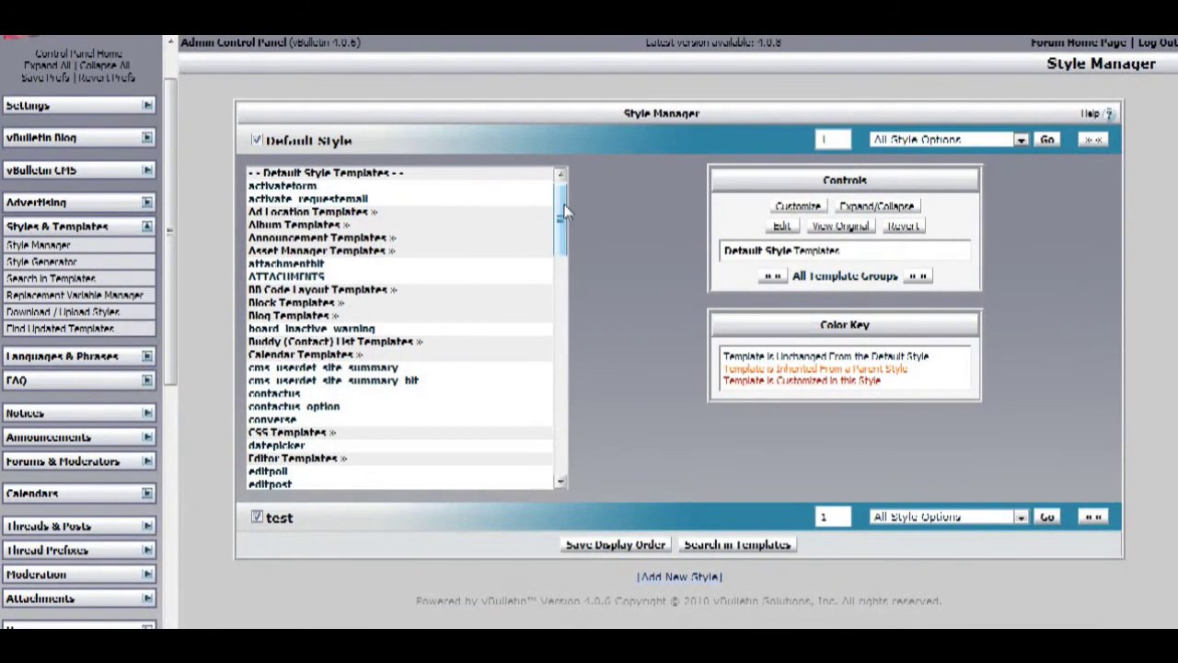
- Open the Default Style's footer template for editing
{"action": "left_click_drag", "start_coordinate": [565, 212], "coordinate": [565, 262]}
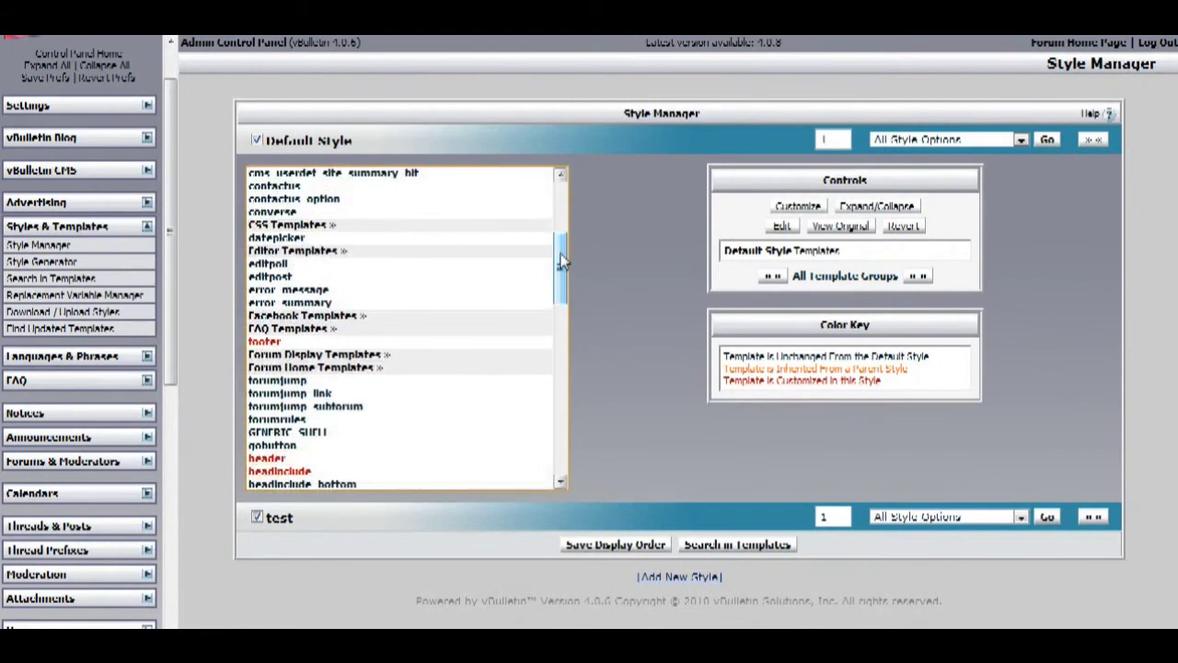
{"action": "left_click", "coordinate": [287, 342]}
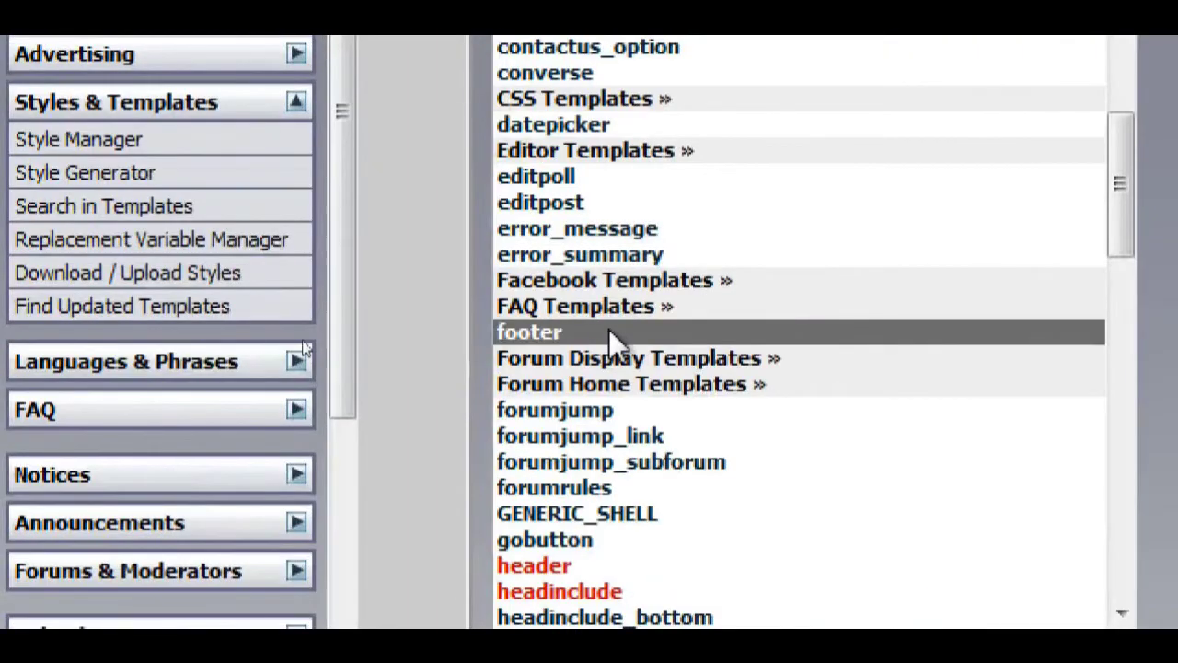
{"action": "double_click", "coordinate": [608, 331]}
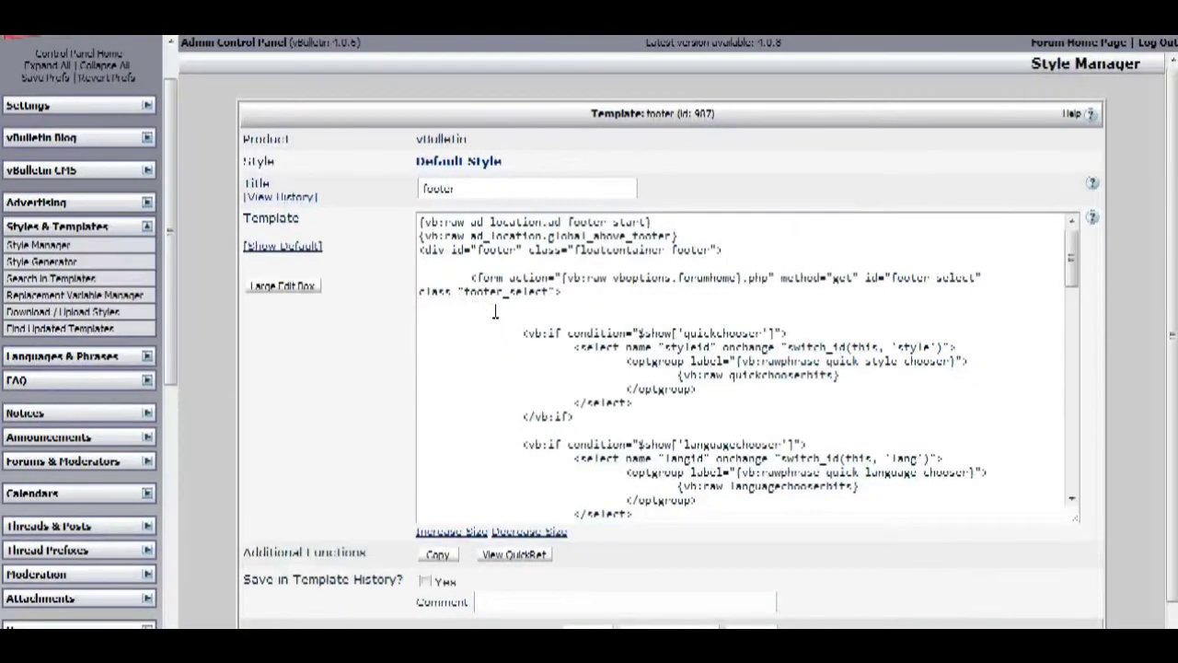
- Paste the tracking script on new lines after the final </div> and save the template
{"action": "left_click_drag", "start_coordinate": [1071, 253], "coordinate": [1073, 460]}
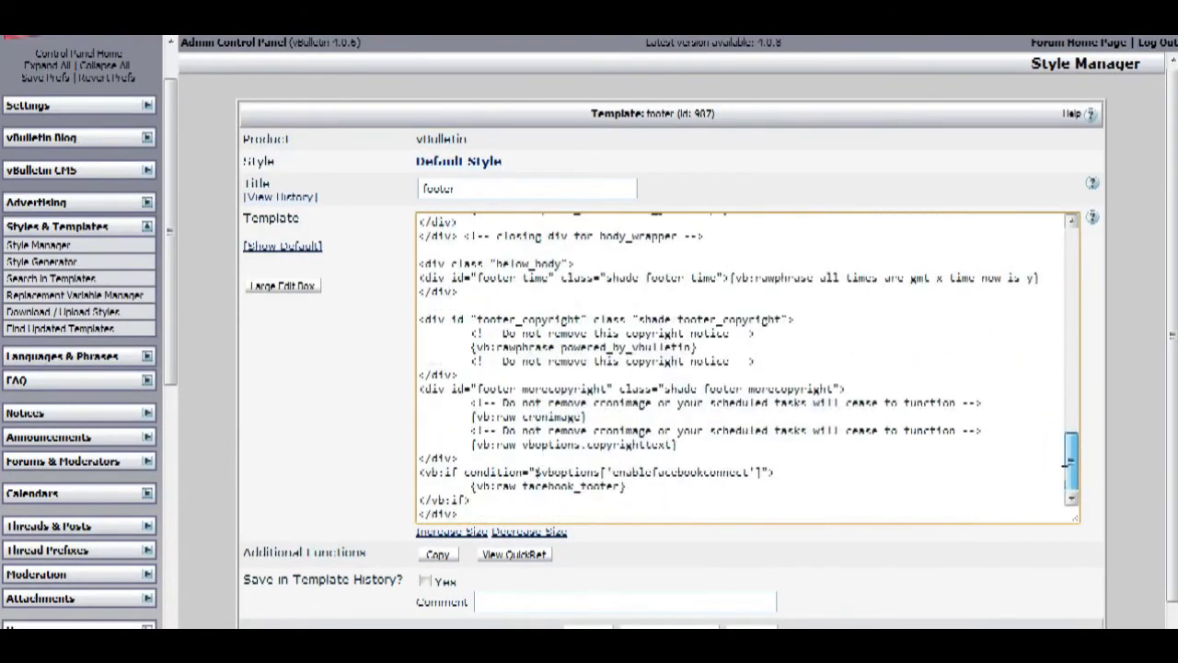
{"action": "left_click", "coordinate": [759, 515]}
{"action": "key", "text": "Return"}
{"action": "key", "text": "Return"}
{"action": "key", "text": "Return"}
{"action": "key", "text": "Return"}
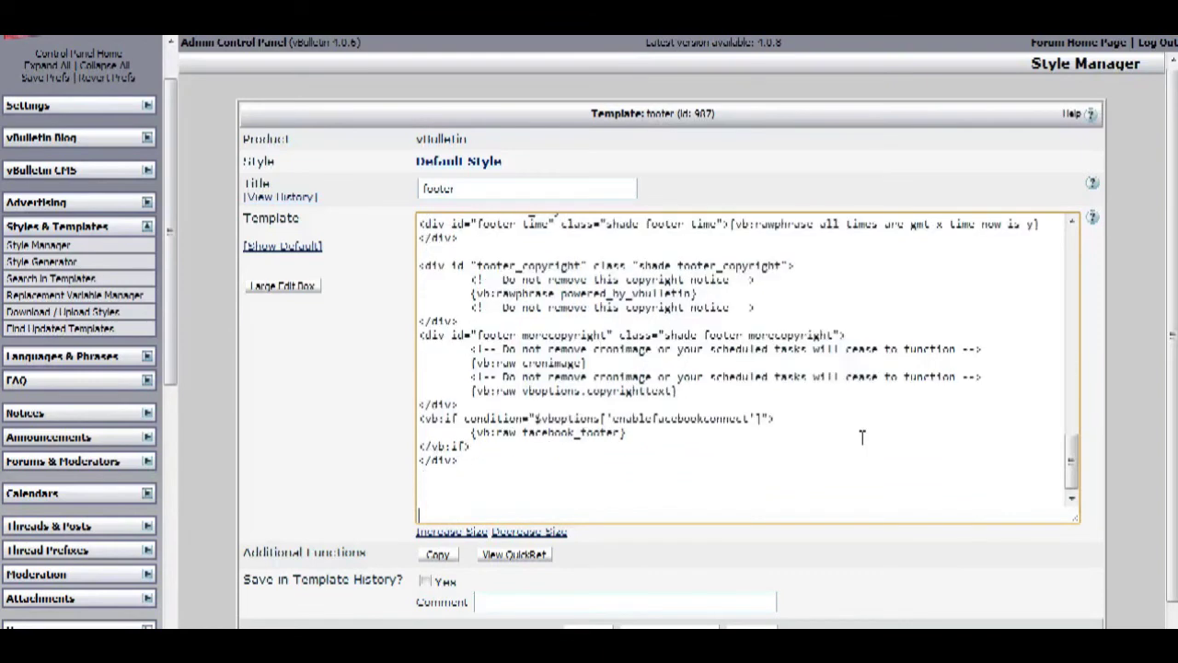
{"action": "key", "text": "Return"}
{"action": "key", "text": "Return"}
{"action": "right_click", "coordinate": [478, 512]}
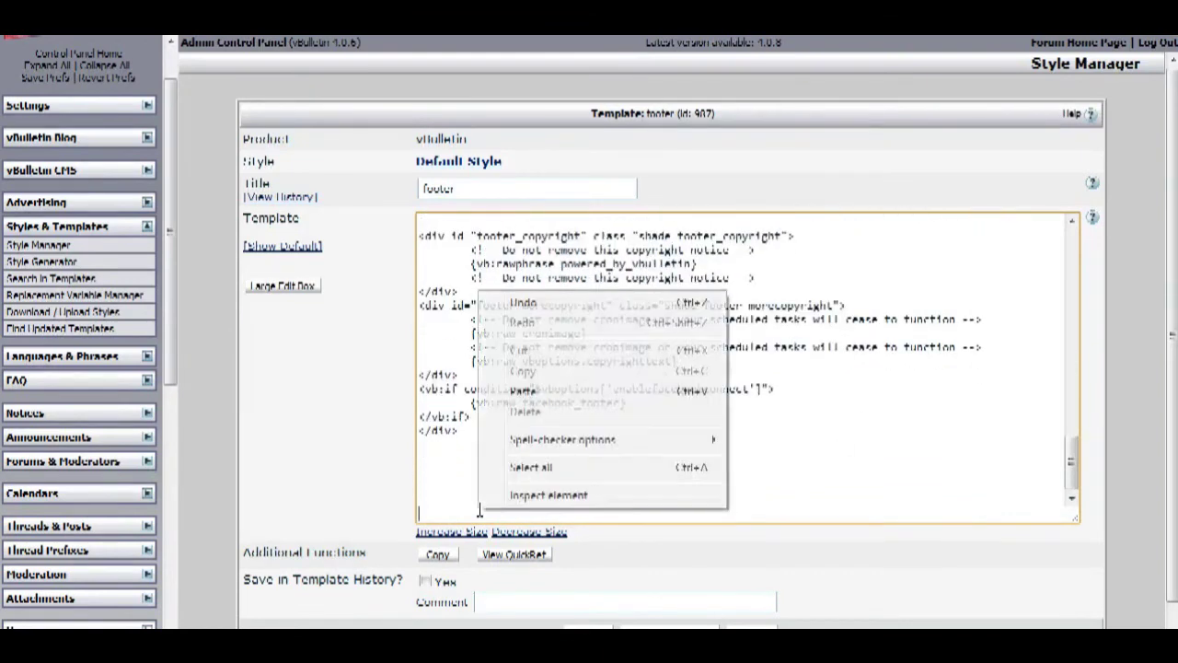
{"action": "left_click", "coordinate": [526, 390]}
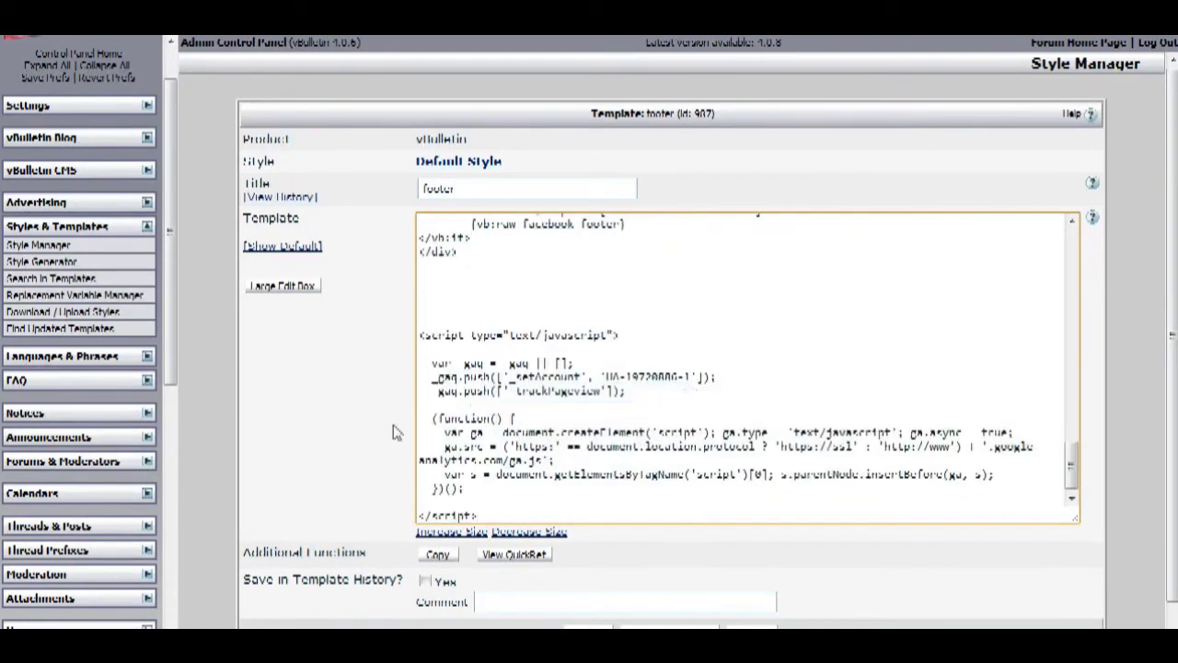
{"action": "scroll", "coordinate": [433, 379], "scroll_direction": "down", "scroll_amount": 1}
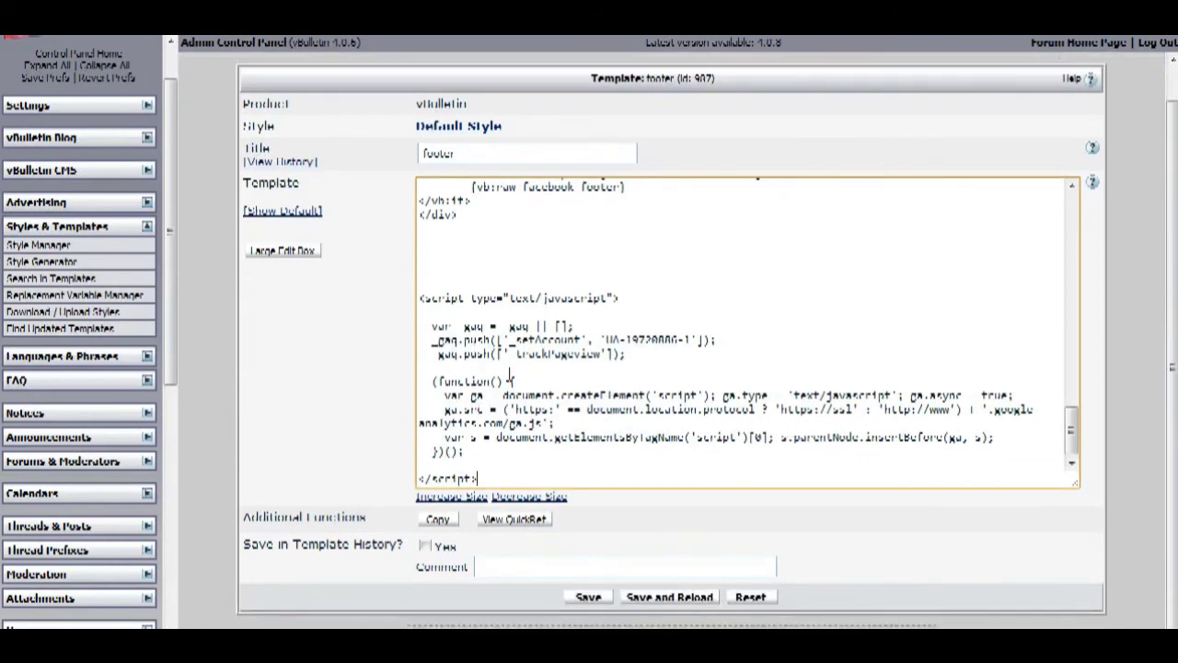
{"action": "left_click", "coordinate": [586, 599]}
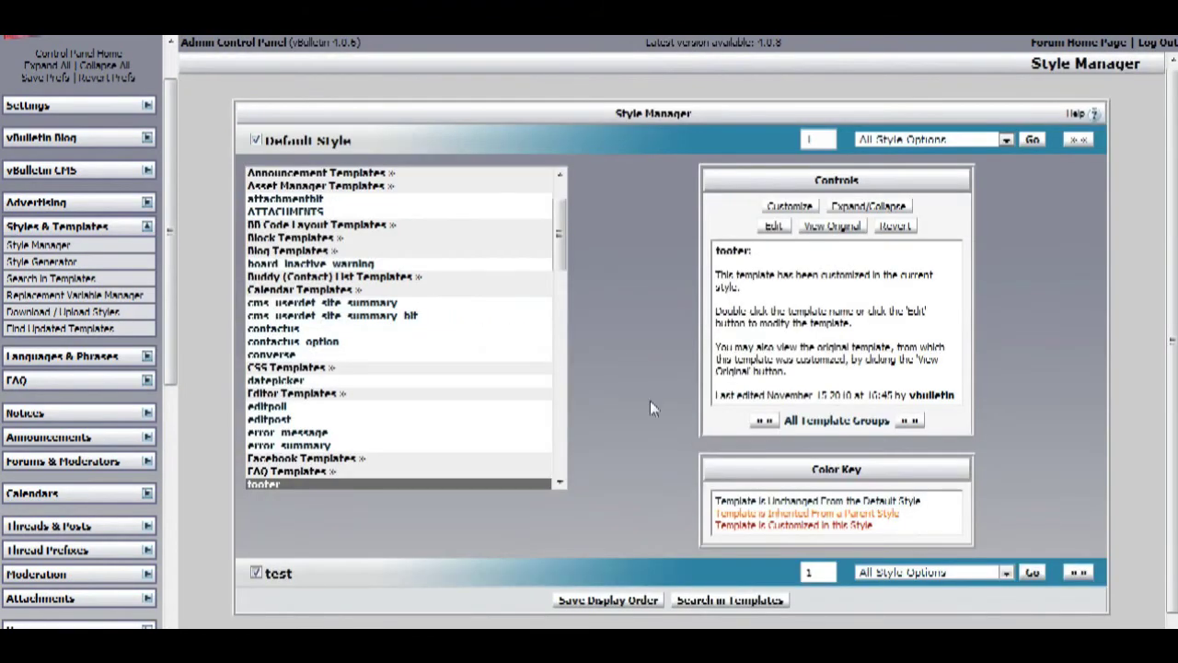